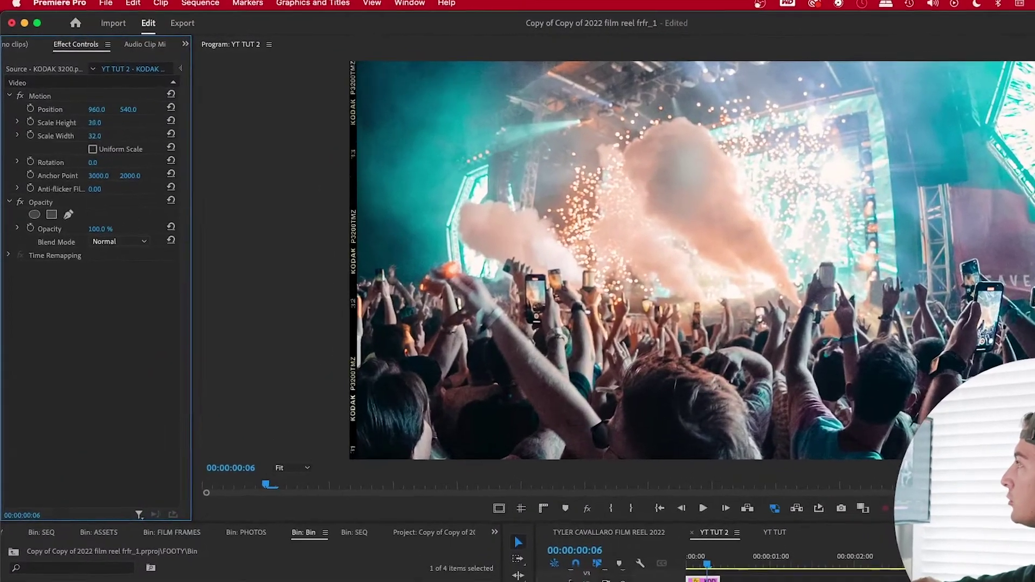
Step: Set the KODAK 3200 film frame's Scale Height to 27, try Uniform Scale and undo that toggle
left_click_drag(112, 123, 106, 123)
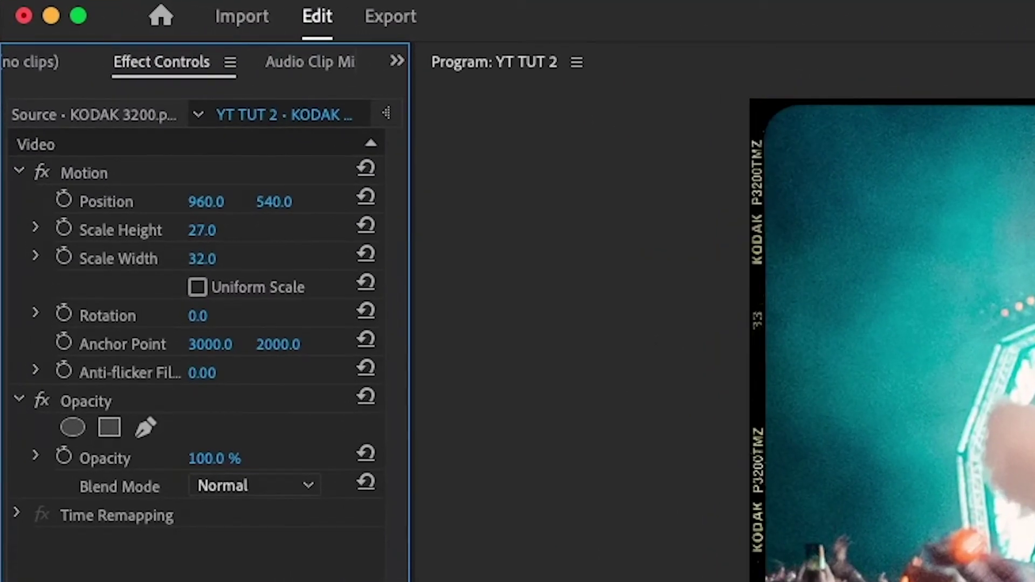
left_click(198, 287)
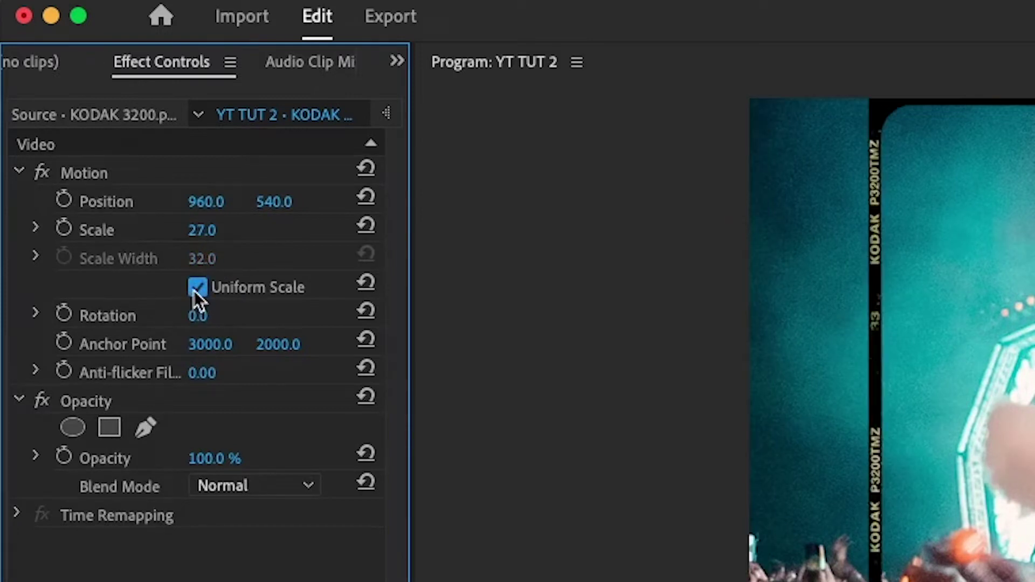
key("super+z")
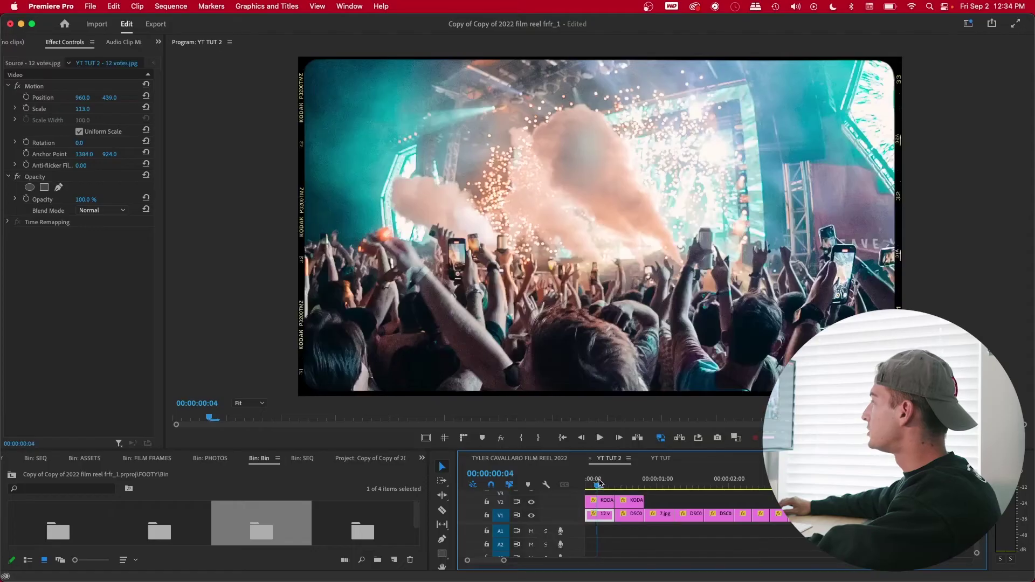
Step: Play the film-framed photo sequence with its title overlay and check the photos around 00:00:03:07
key("Down")
key("space")
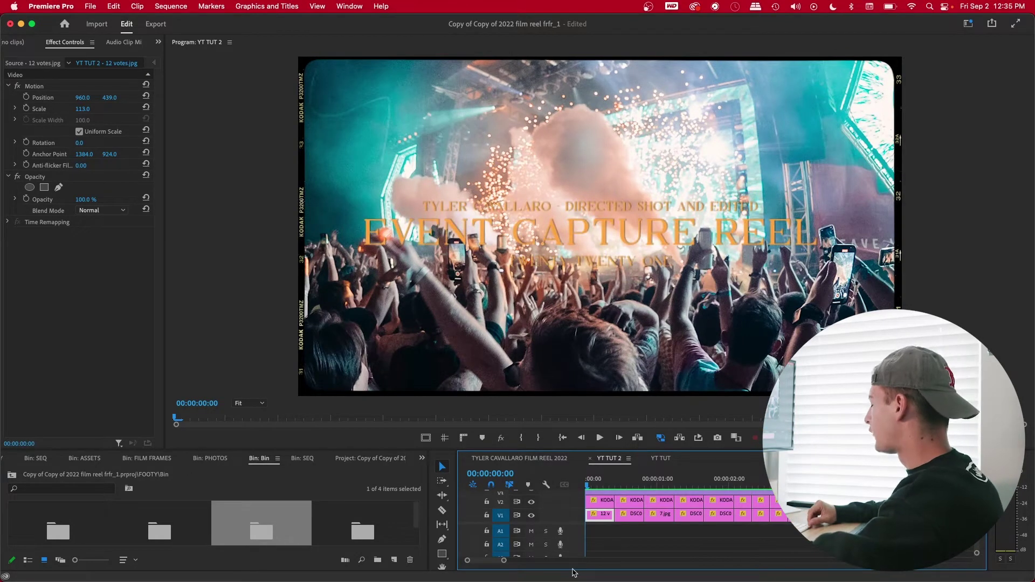
key("space")
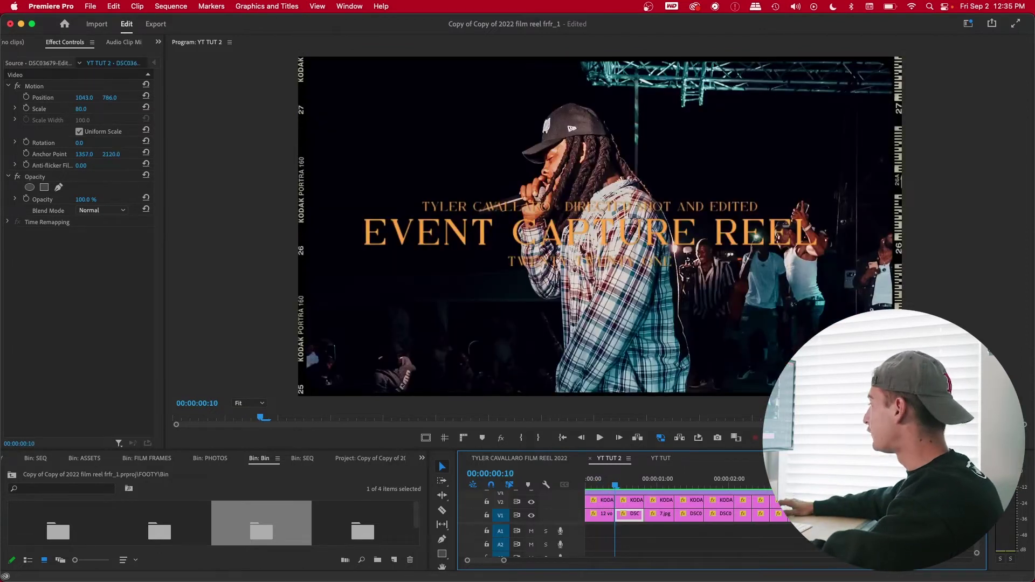
left_click(807, 482)
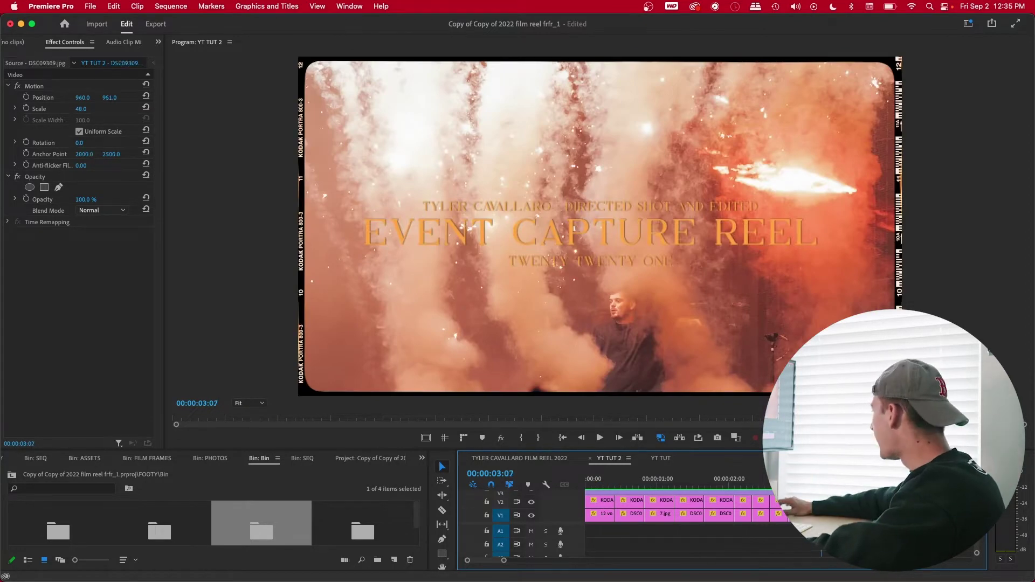
key("space")
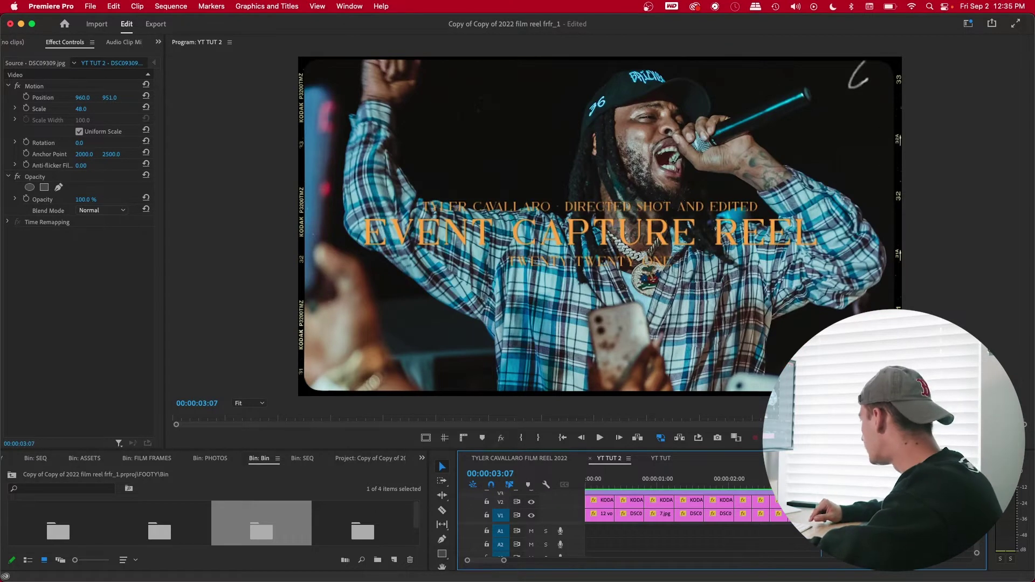
key("Right")
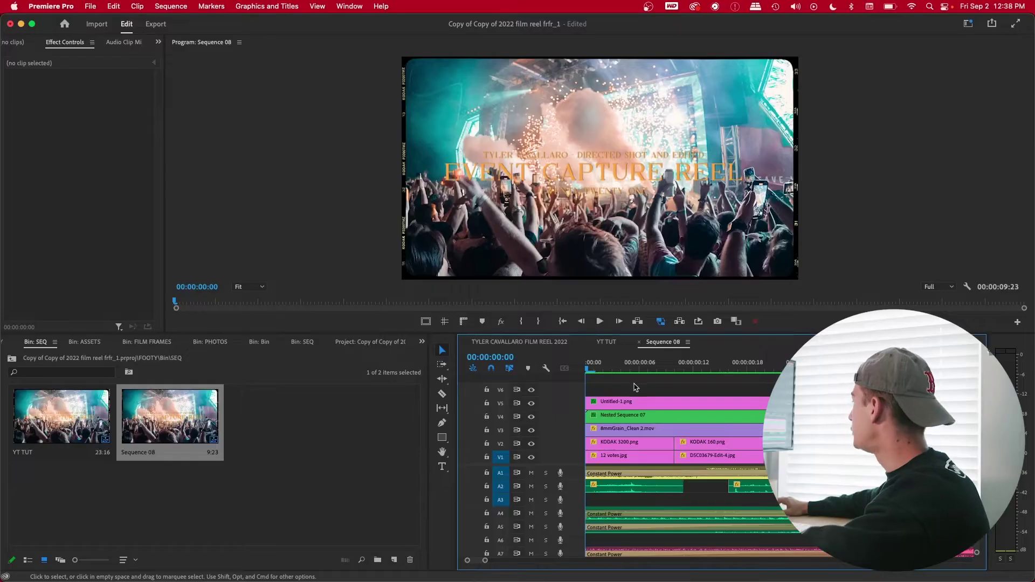
Step: Examine the audio layers of Sequence 08, including the C0677.MP4 clip on A7 and the riser on A5
left_click(632, 366)
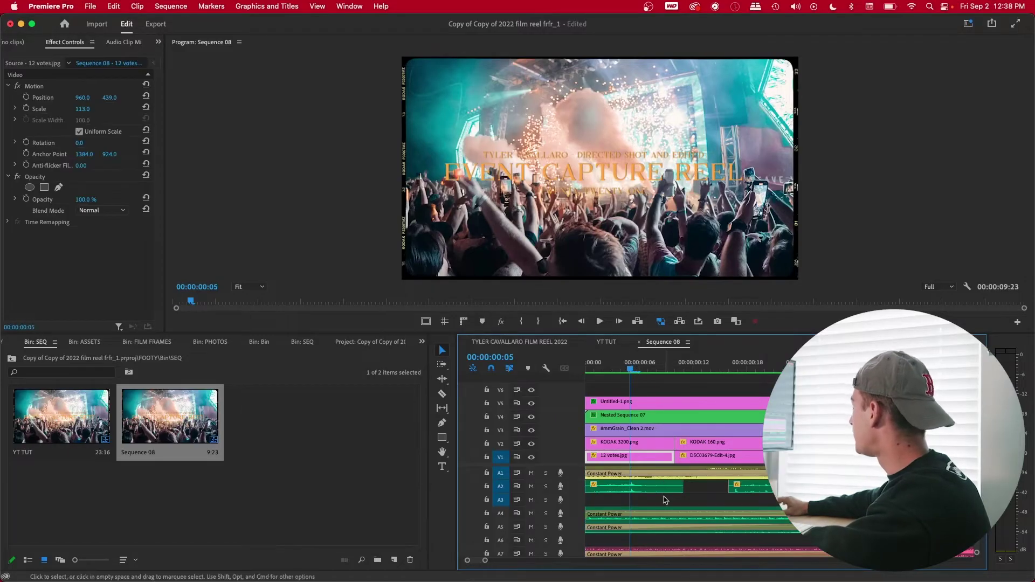
scroll(691, 507, "down", 2)
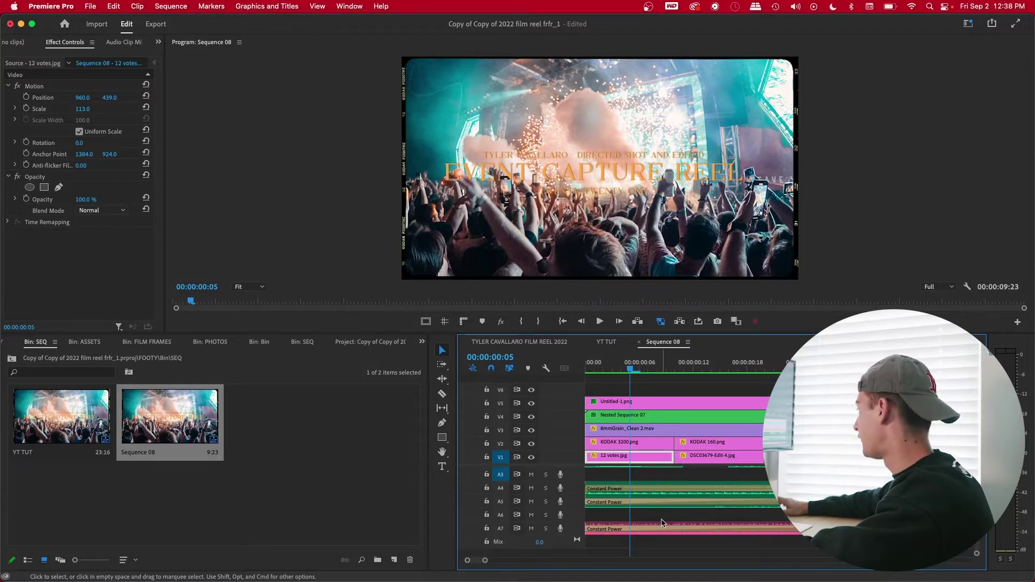
left_click(715, 528)
left_click(674, 529)
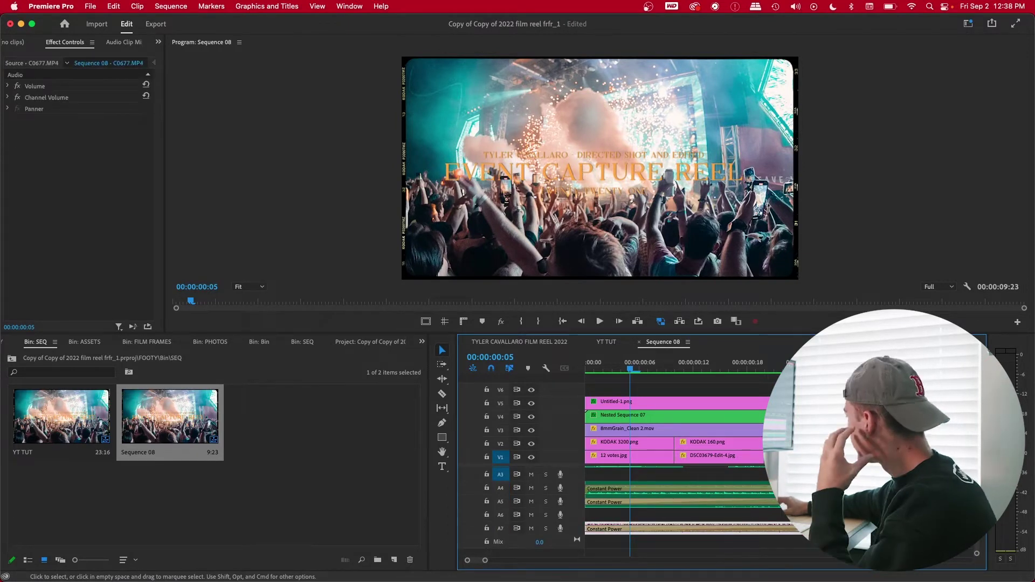
left_click(674, 501)
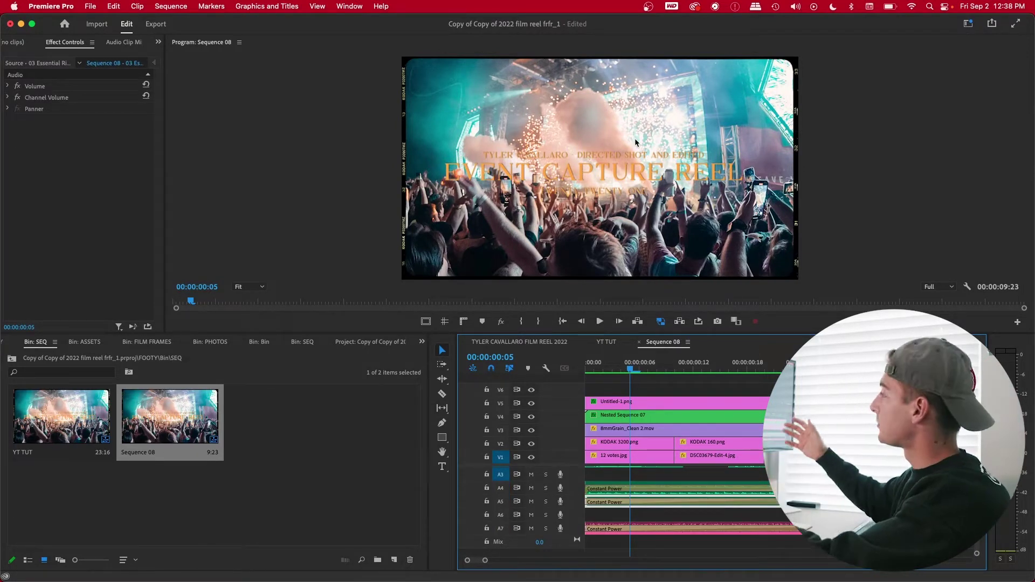
scroll(674, 512, "up", 2)
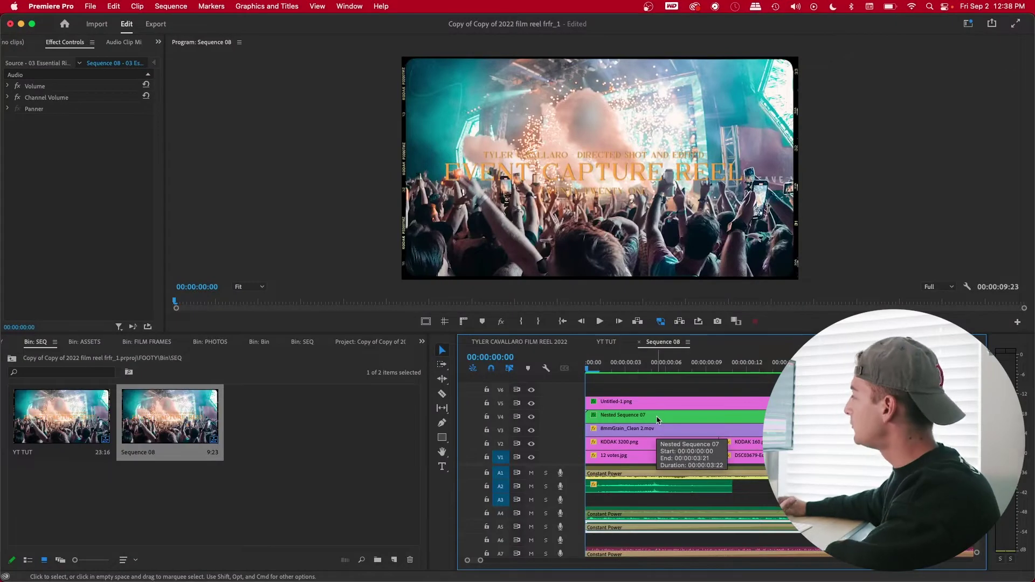
Step: Inspect the overlay clips in Sequence 08: Nested Sequence 07, the Untitled-1.png title and the 8mmGrain_Clean 2.mov grain
left_click(657, 420)
left_click(643, 406)
left_click(652, 431)
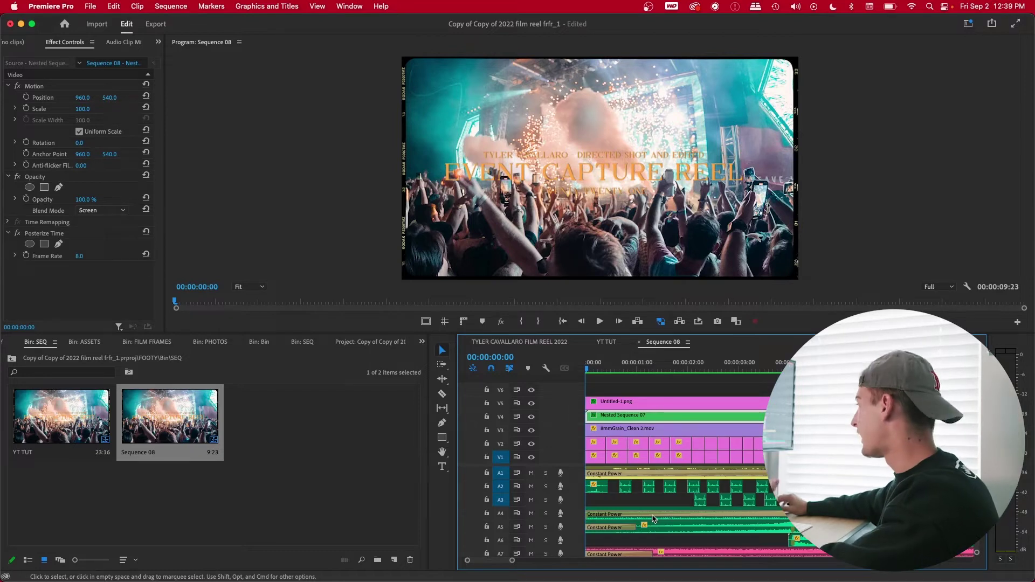
Step: Mute audio tracks A1 and A4 to A7 and play the sequence to hear the effects on A2 and A3
left_click_drag(531, 500, 532, 554)
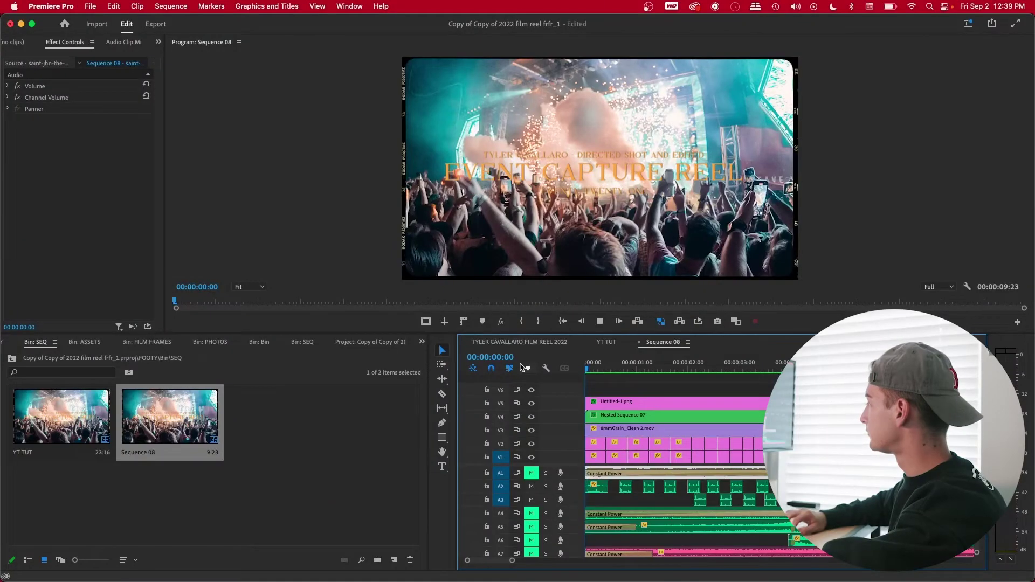
key("space")
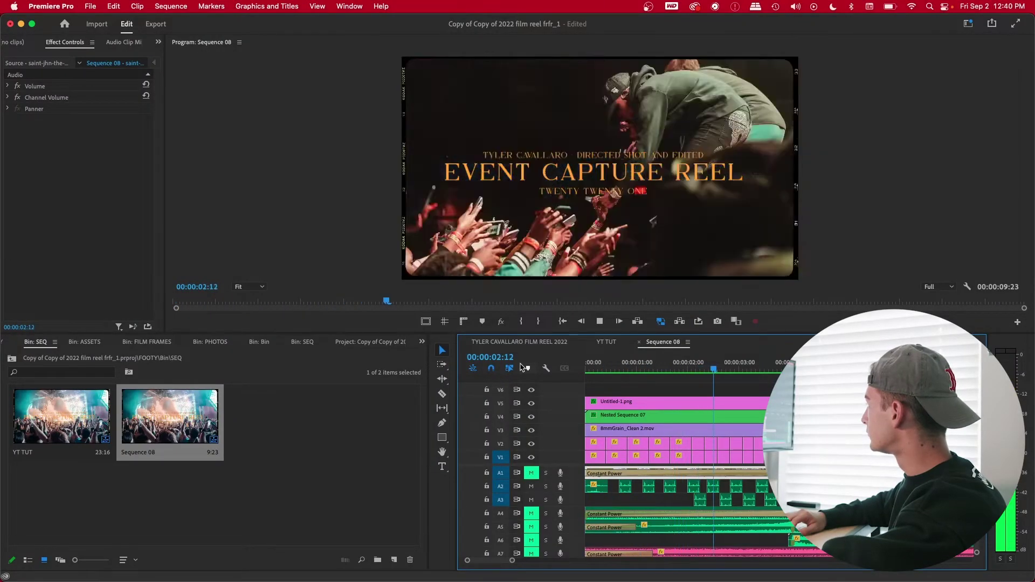
left_click(672, 368)
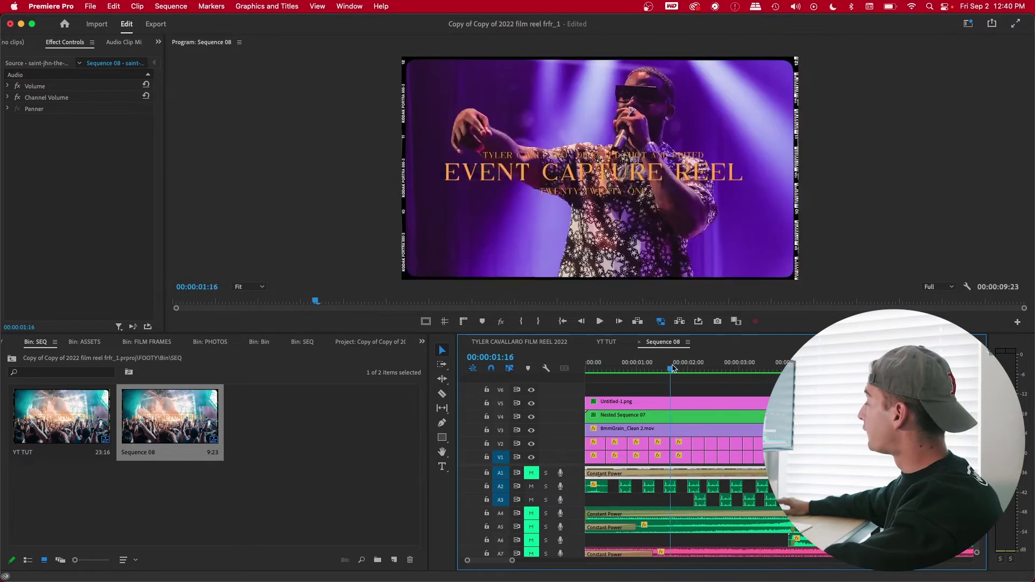
double_click(577, 509)
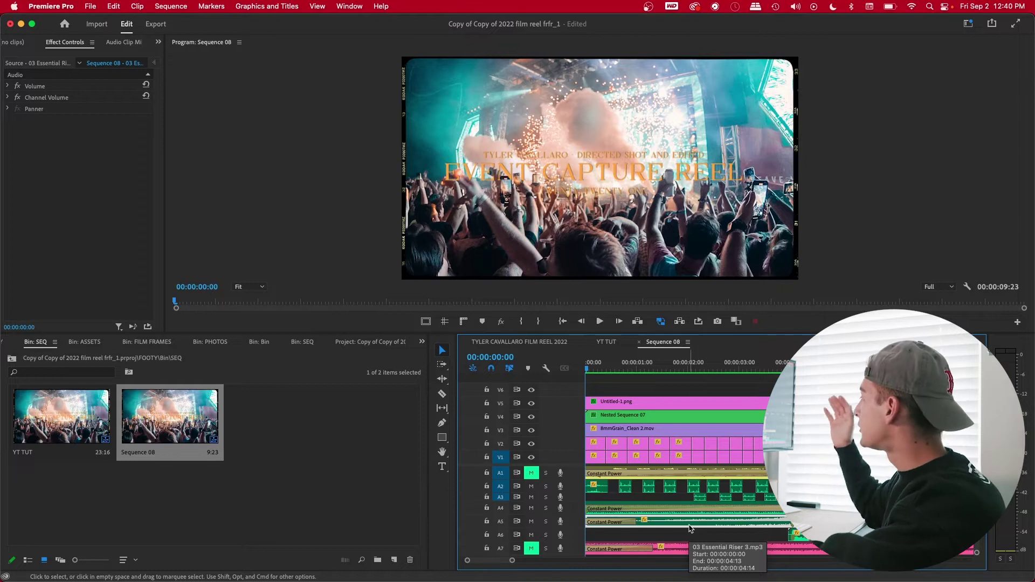
Step: Play the Sequence 08 intro with different tracks muted and with the full audio mix, and return to its start
key("space")
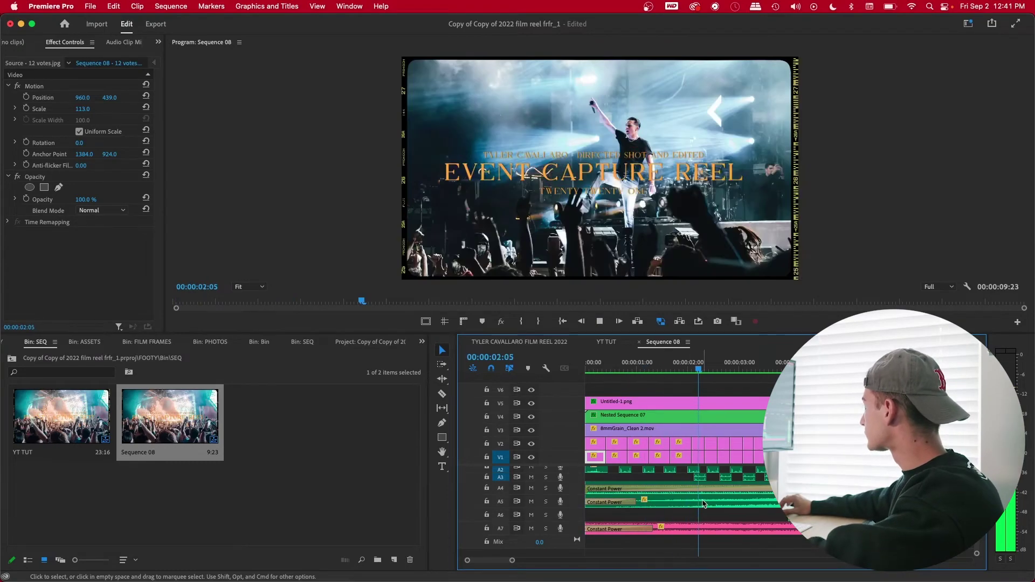
scroll(696, 496, "up", 1)
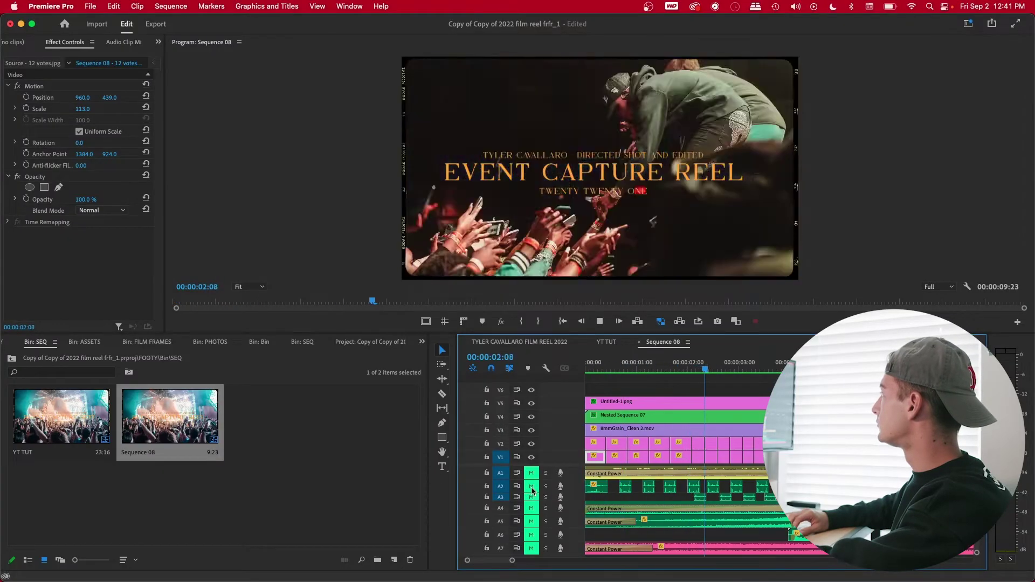
key("space")
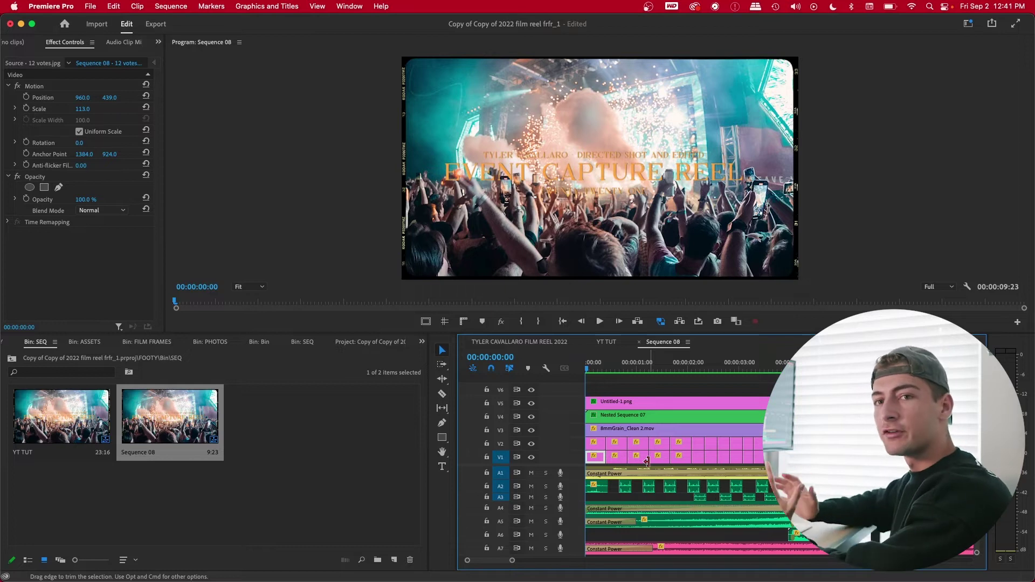
key("space")
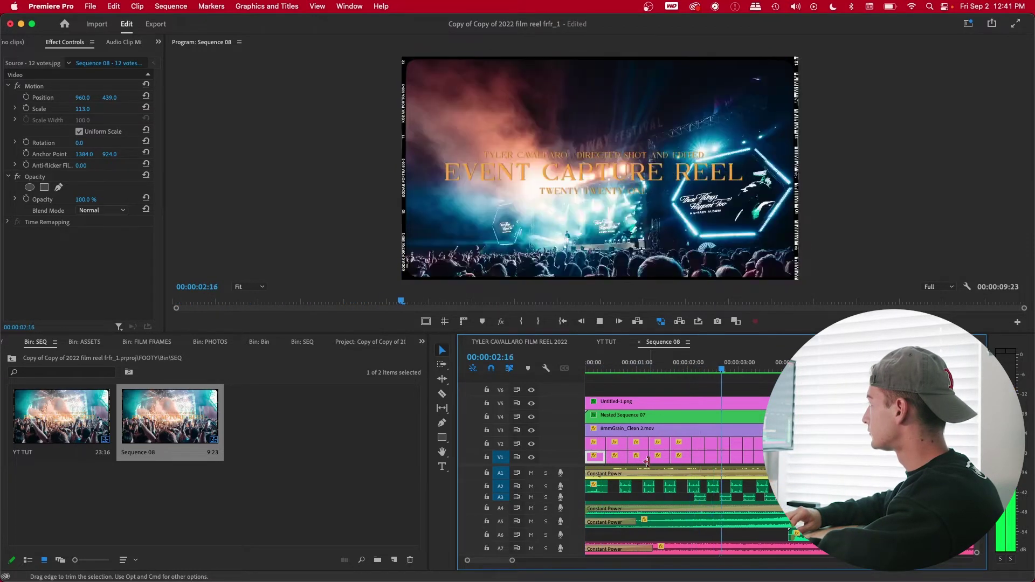
key("space")
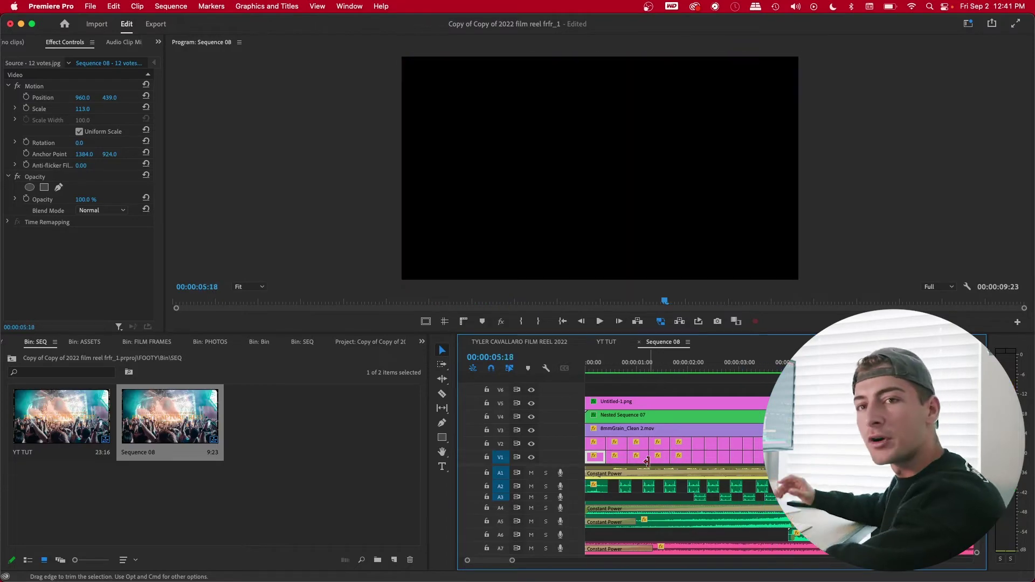
key("Home")
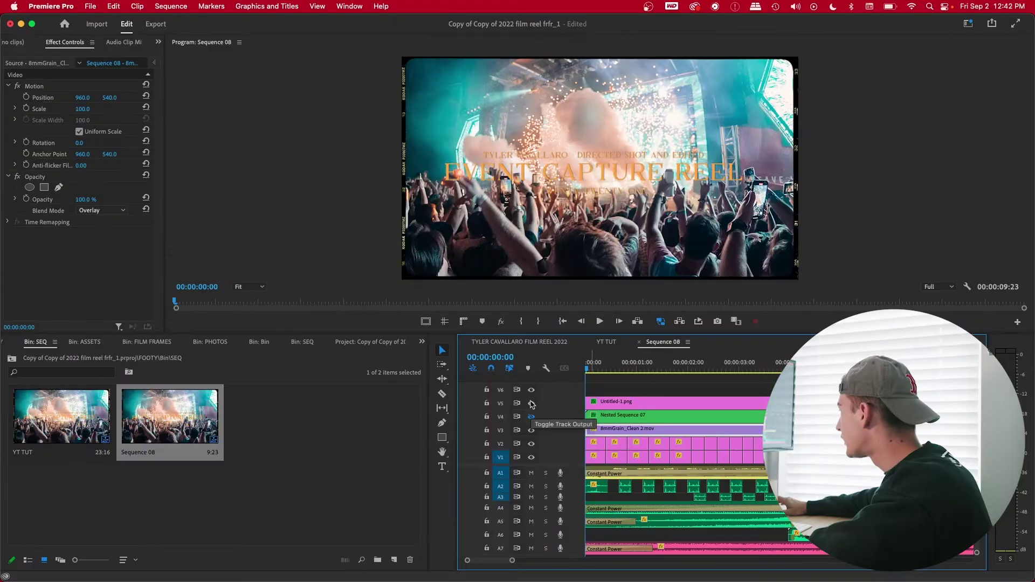
Step: Isolate the 8mm grain overlay on V3 and Nested Sequence 07 on V4 one after the other, and play each alone
left_click(532, 390)
left_click(532, 431)
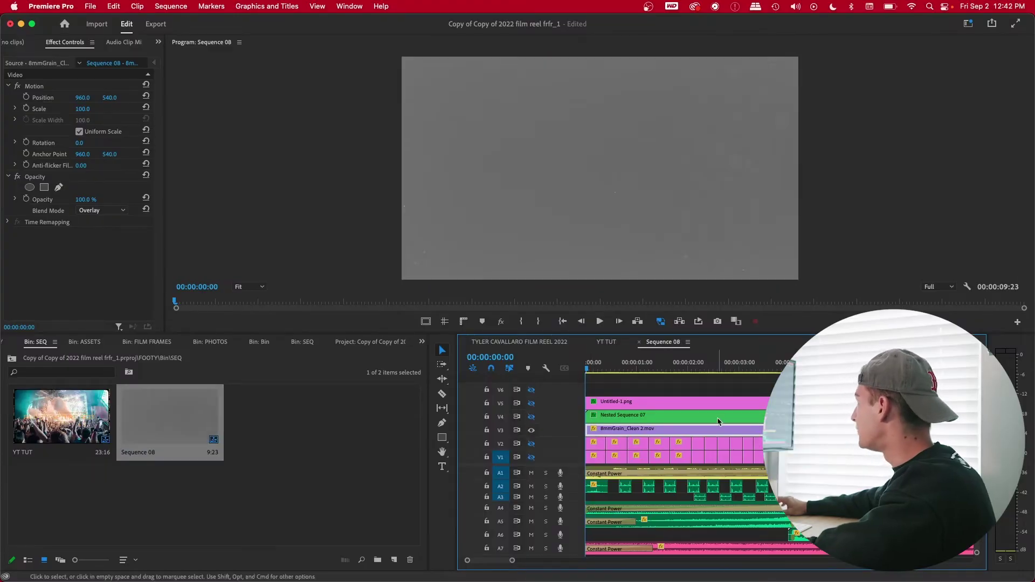
key("space")
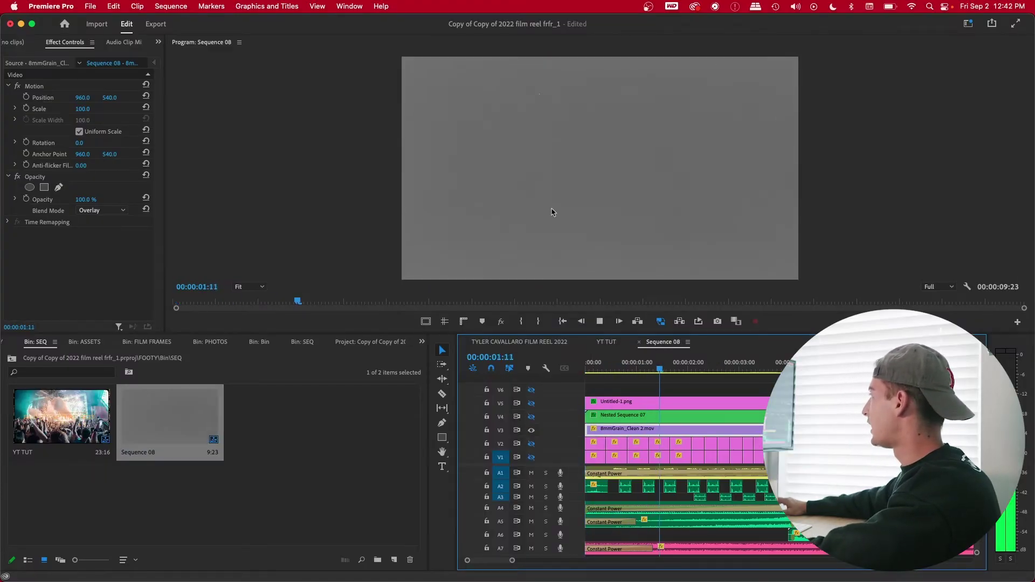
left_click(532, 431)
left_click(531, 417)
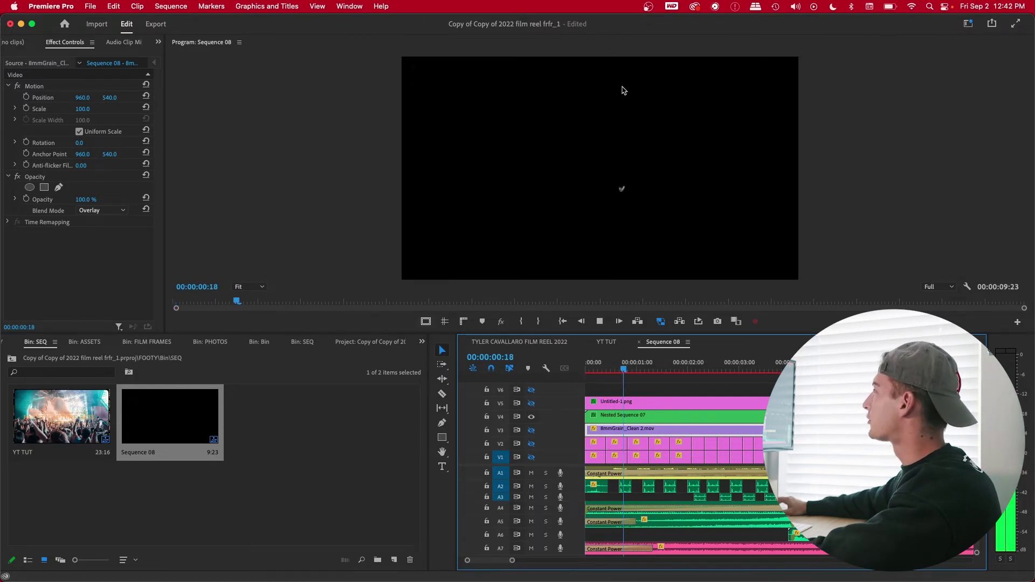
Step: Show only the title graphic on V5 and restore the output of all video tracks
left_click(532, 417)
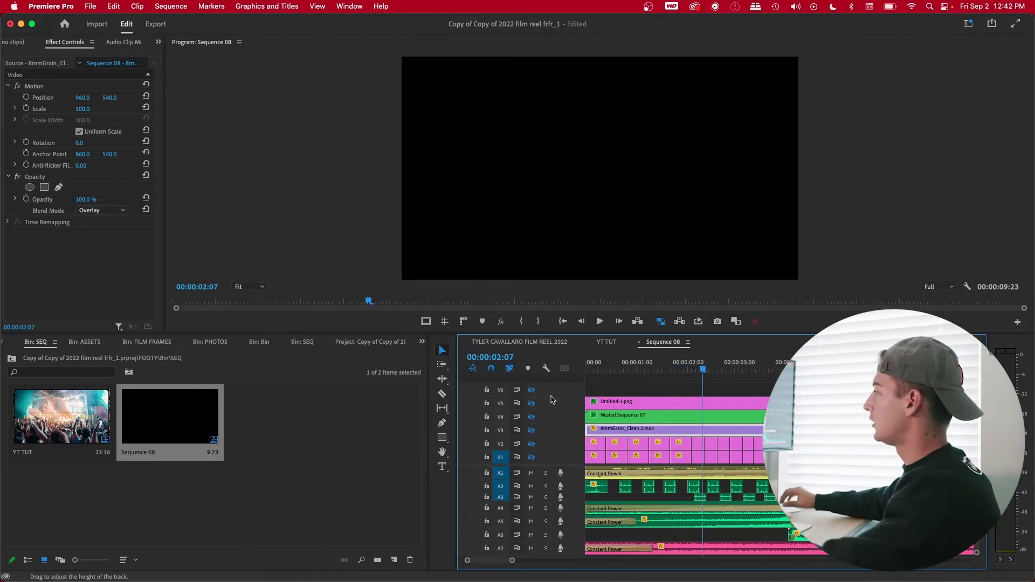
left_click(533, 404)
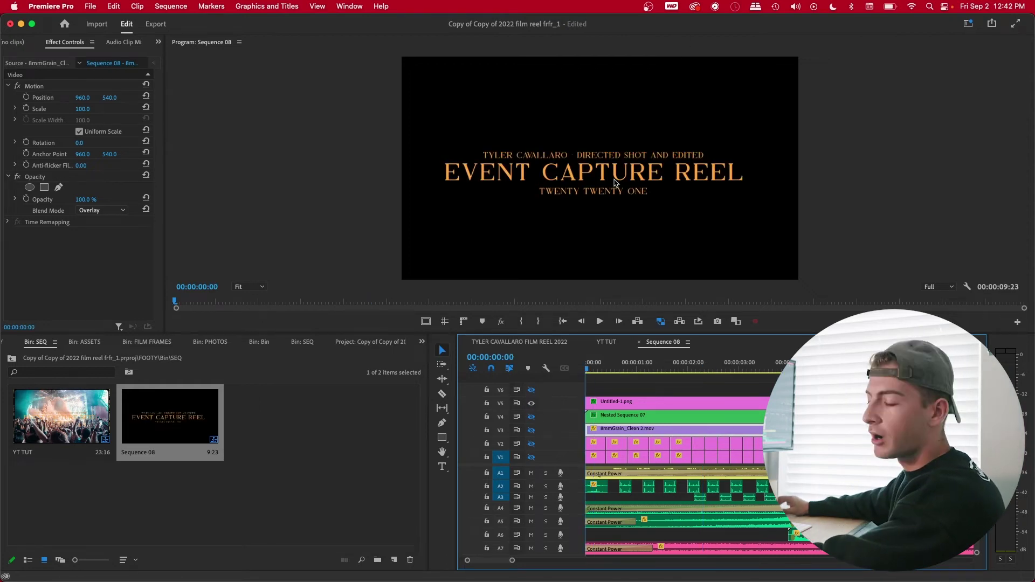
left_click(532, 389, "shift")
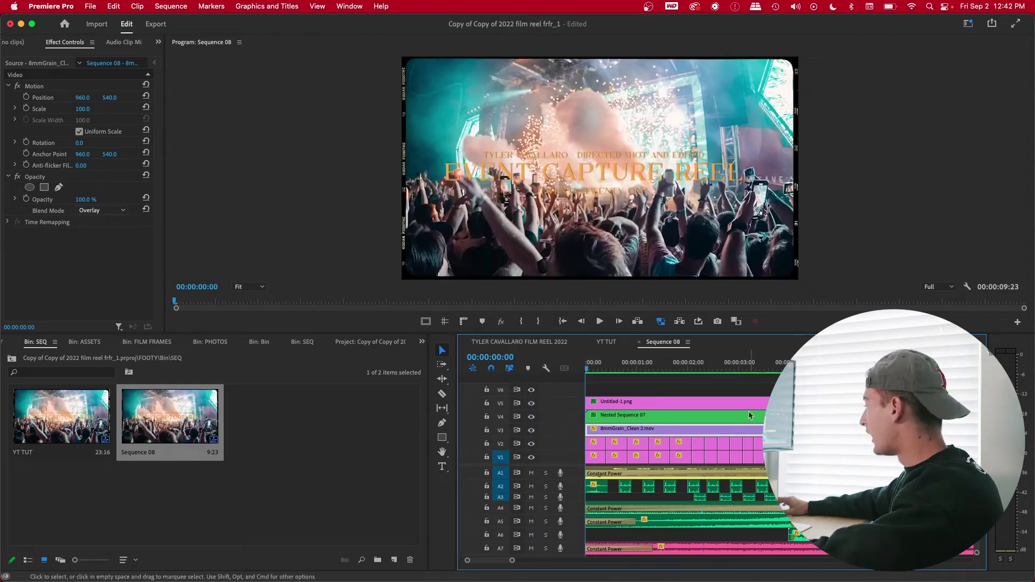
Step: Go to the transition at 00:00:03:19 and examine the adjustment layer's Offset, Directional Blur and Flash effects
left_click(779, 369)
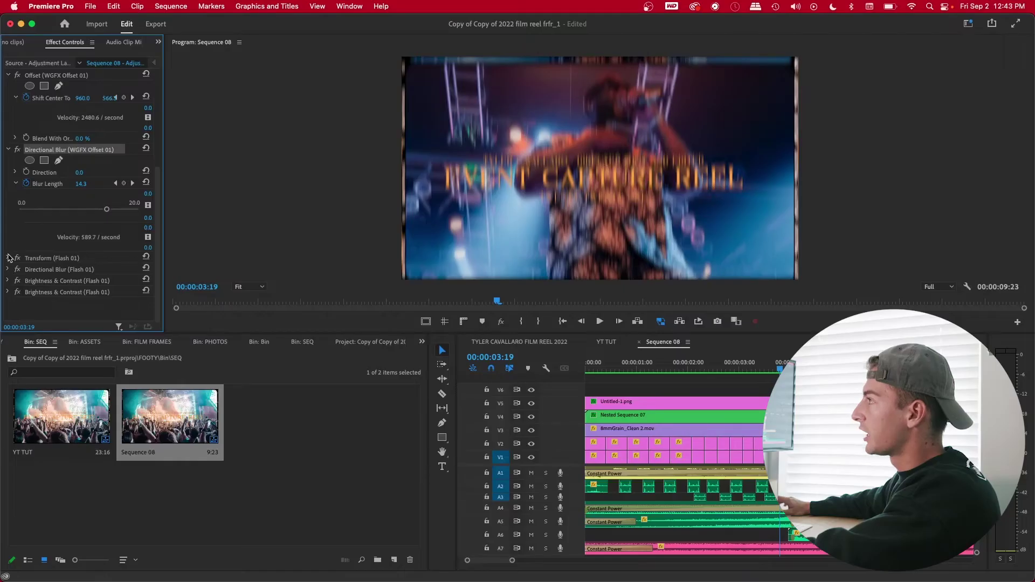
scroll(8, 258, "down", 5)
scroll(8, 234, "up", 5)
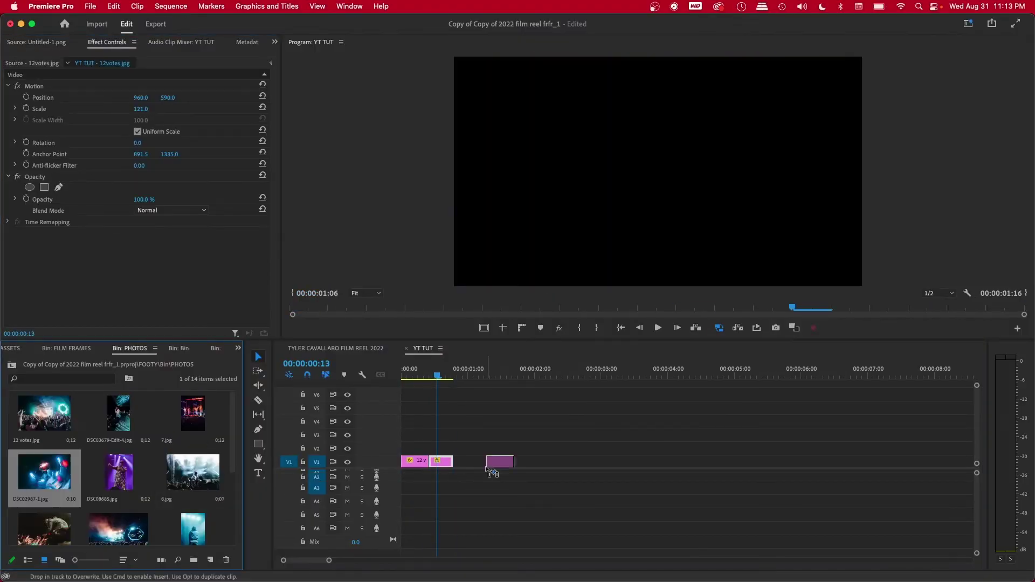
Step: Add the photos 7.jpg, 8.jpg, DSC08806.jpg and DSC03679-Edit-4.jpg in succession to track V1 of the YT TUT sequence
left_click_drag(194, 415, 455, 467)
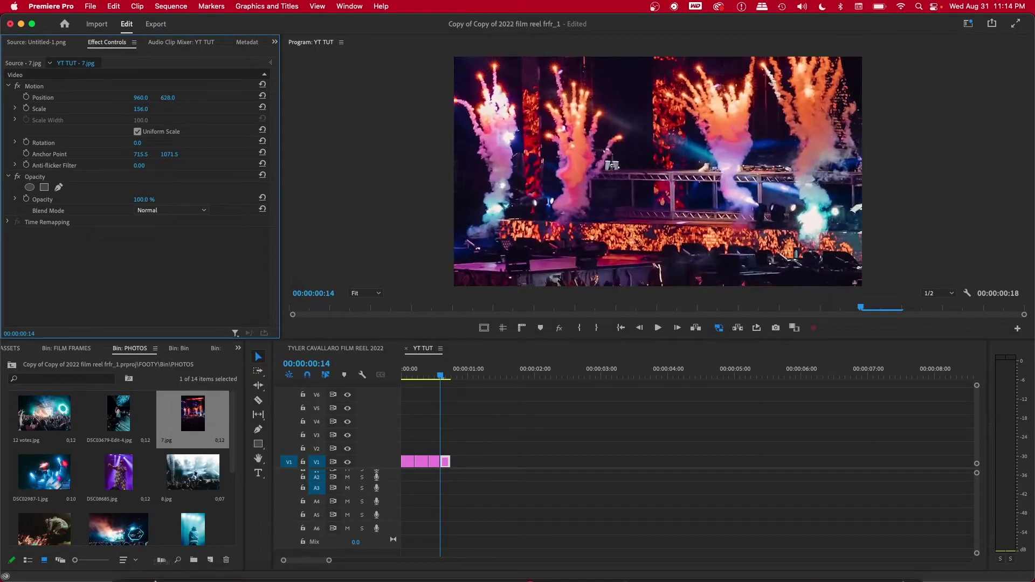
left_click_drag(193, 472, 456, 463)
left_click_drag(45, 529, 477, 477)
left_click(108, 43)
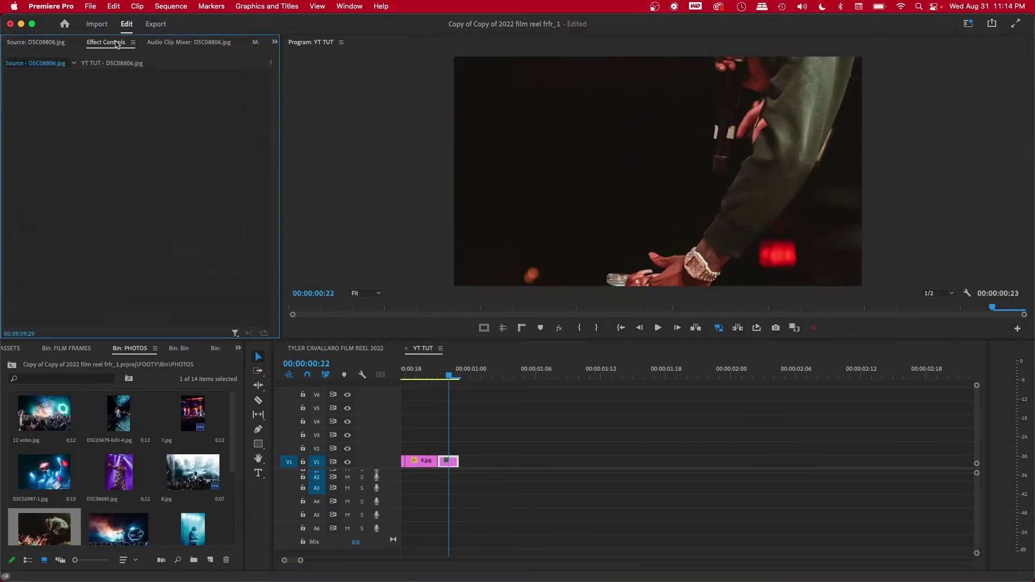
left_click_drag(118, 414, 579, 461)
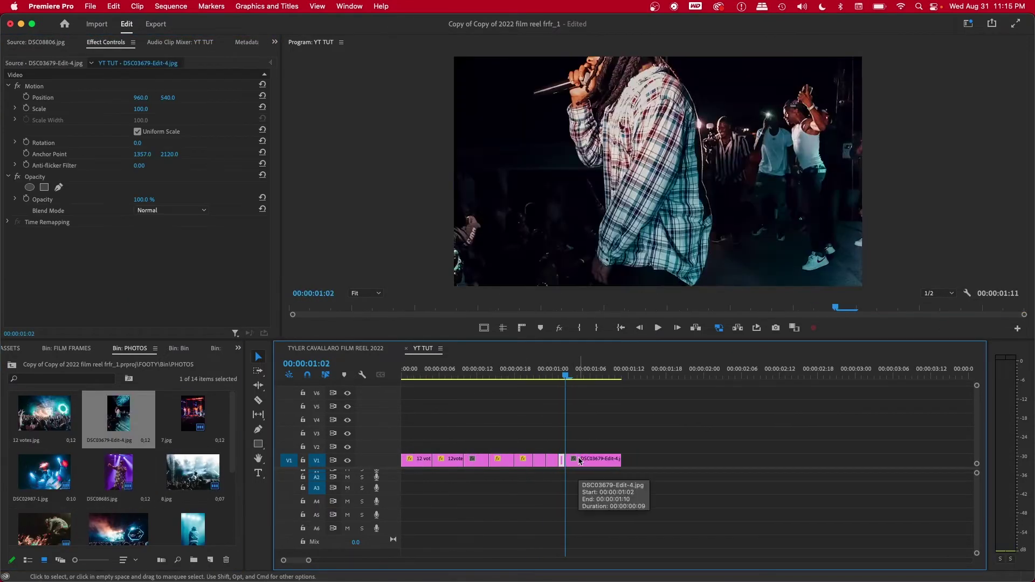
Step: Add the remaining photos, including DSC03408-1.jpg and DSC09309.jpg, as very short clips on track V1 and show a clip's effect settings
scroll(162, 485, "down", 5)
left_click(192, 511)
left_click_drag(118, 511, 592, 462)
double_click(118, 453)
scroll(201, 480, "up", 5)
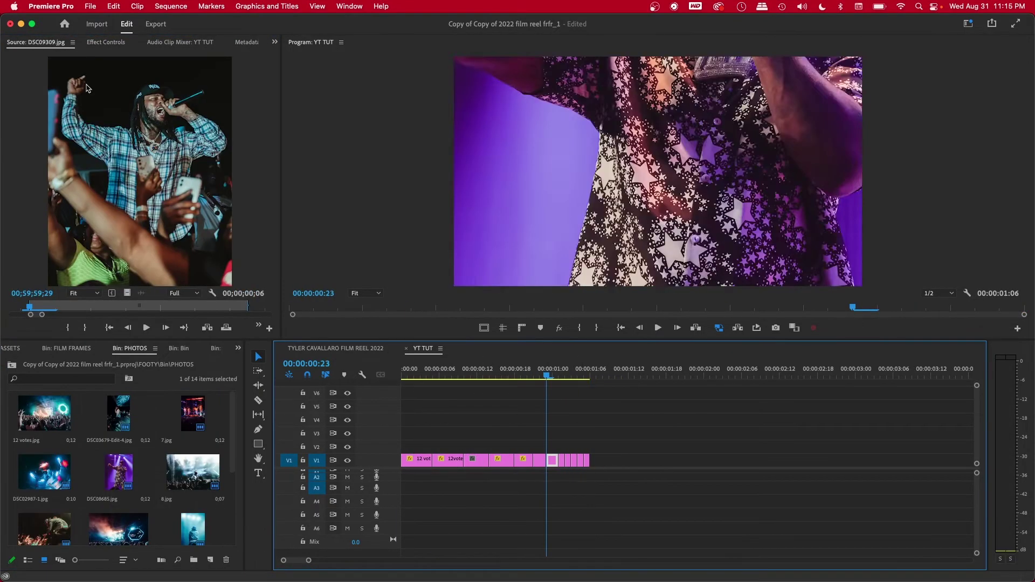
left_click(561, 460)
left_click(106, 42)
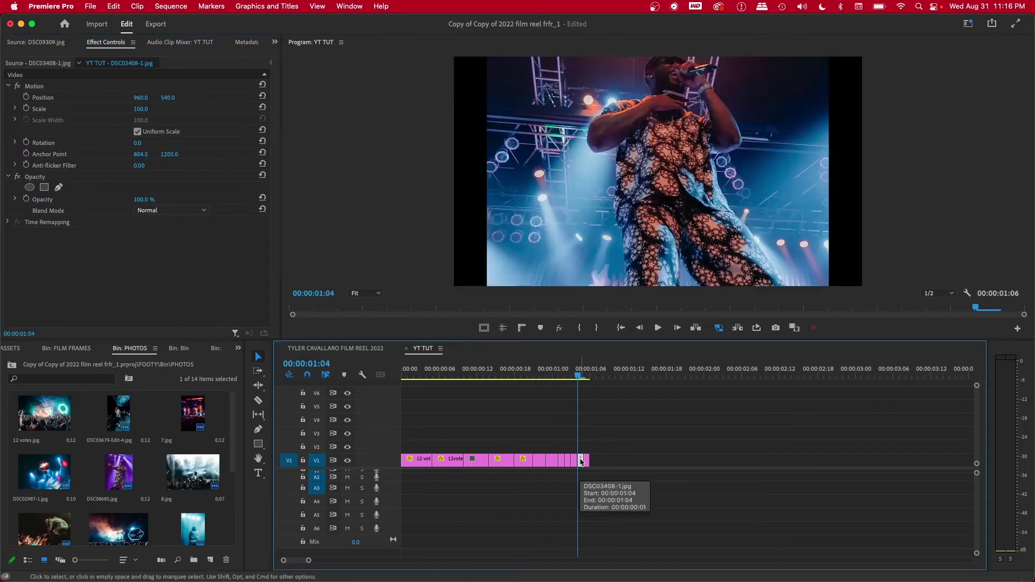
Step: Place the KODAK film frame overlays, including KODAK 160, 3200 and 800, in succession on track V2 above the photos
left_click(67, 348)
left_click_drag(42, 415, 418, 447)
left_click_drag(44, 510, 462, 459)
double_click(569, 441)
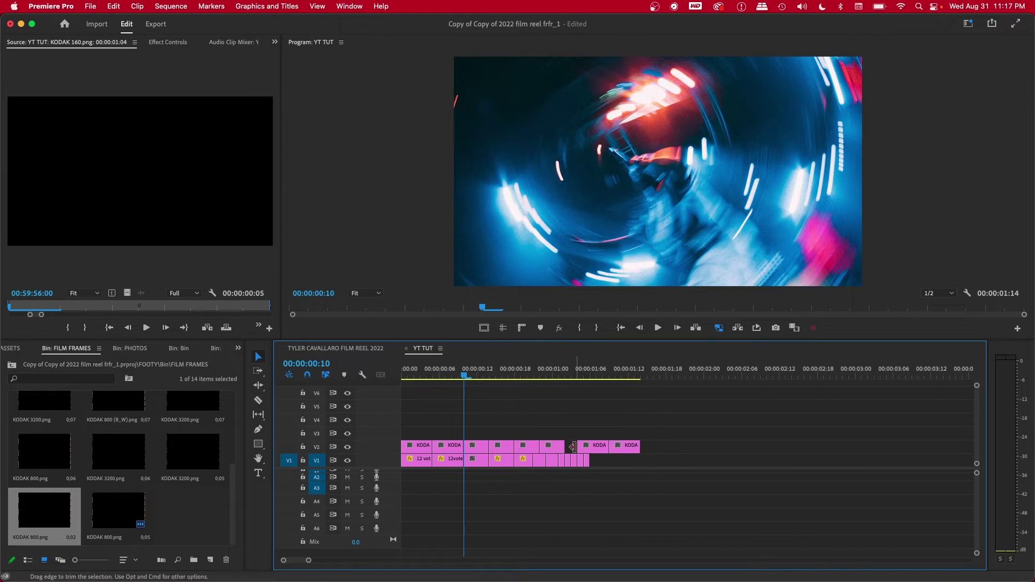
Step: Trim and shift the KODAK frame overlays on V2 so each one matches the cuts of the photo beneath it
key("Down")
left_click_drag(576, 447, 558, 447)
left_click_drag(613, 447, 575, 447)
key("Down")
left_click_drag(590, 447, 565, 447)
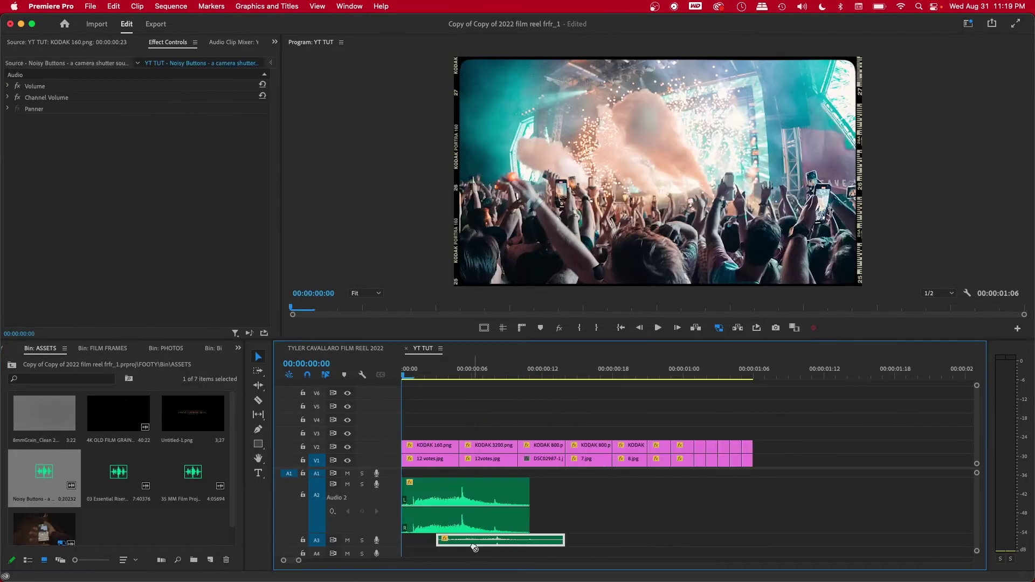
Step: Stagger copies of the camera shutter sound over successive audio tracks at the photo cuts, and add the 35 MM film projector sound
left_click_drag(518, 546, 531, 548)
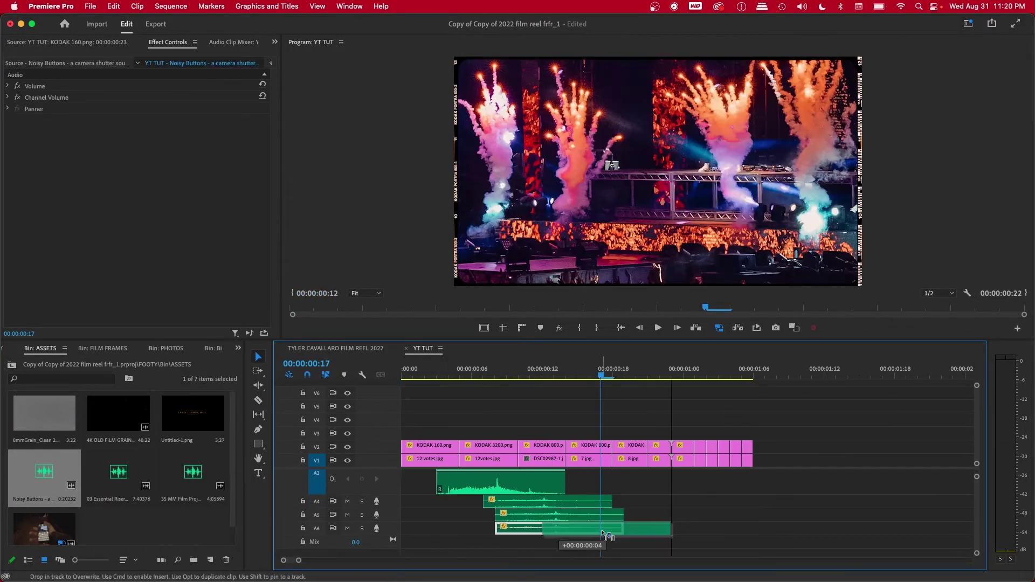
left_click_drag(603, 534, 602, 534)
scroll(631, 525, "down", 2)
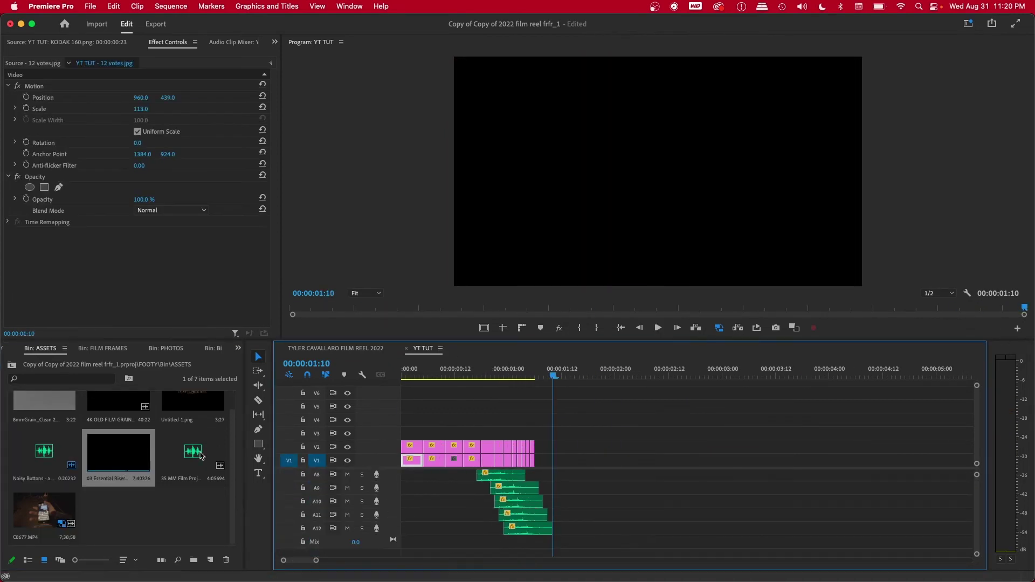
left_click_drag(200, 456, 539, 529)
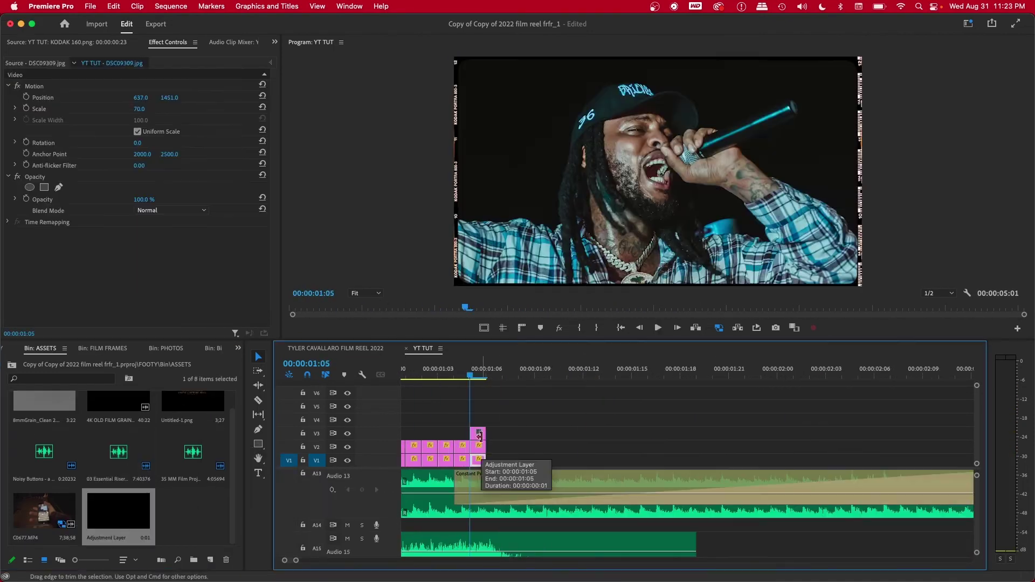
Step: Extend the adjustment layer on V3 beyond the end of the last photo, to about three frames long
left_click_drag(480, 450, 493, 438)
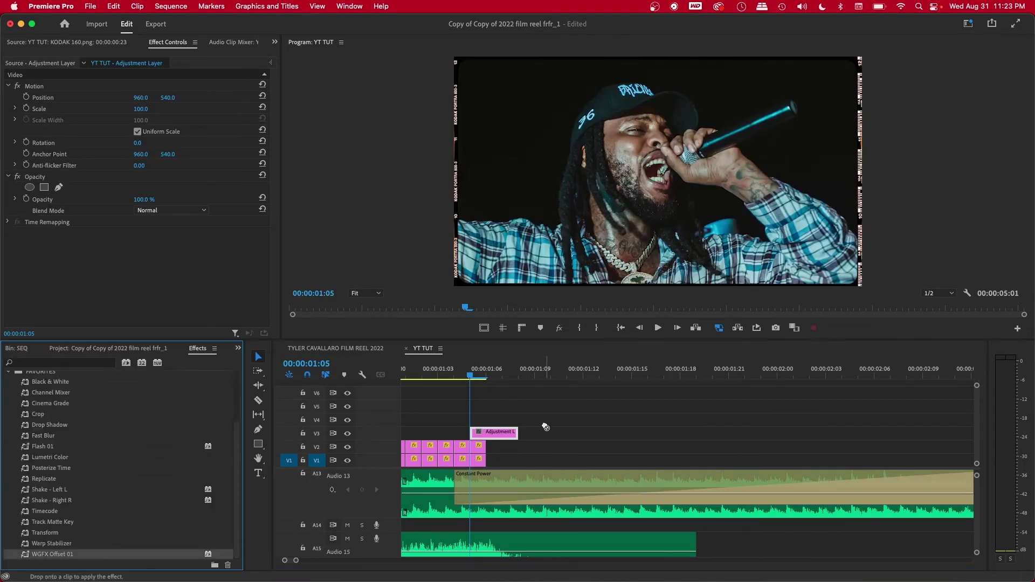